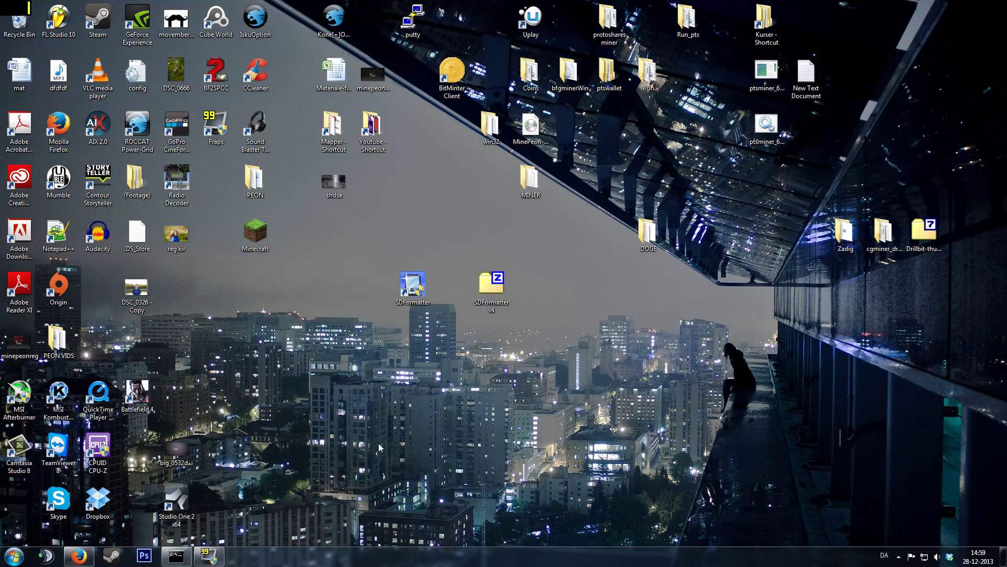
# - View Removable Disk (H:) in the Computer window, showing 89.9 MB free, then minimize it
pyautogui.click(14, 556)
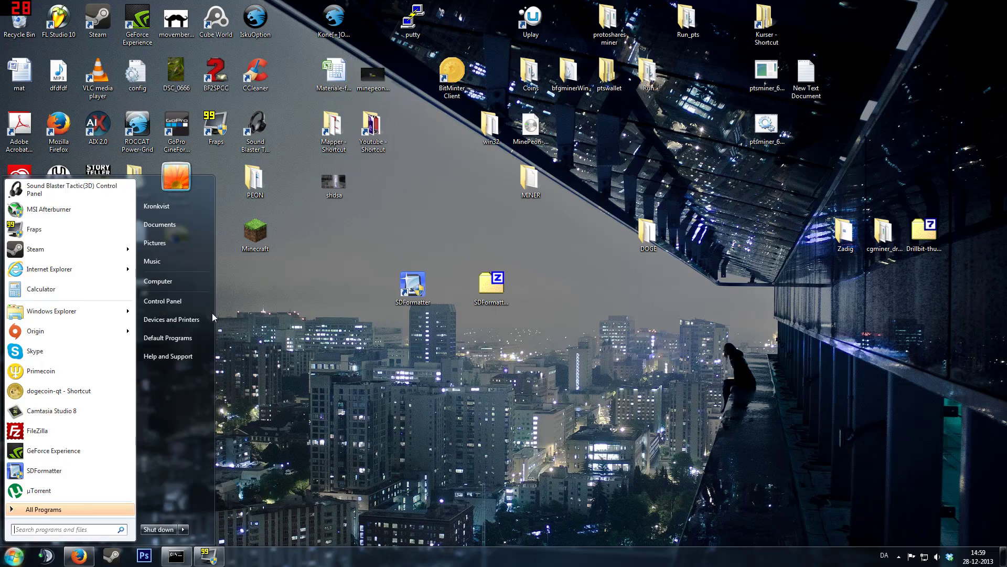
pyautogui.click(174, 281)
pyautogui.moveTo(550, 206); pyautogui.dragTo(535, 151)
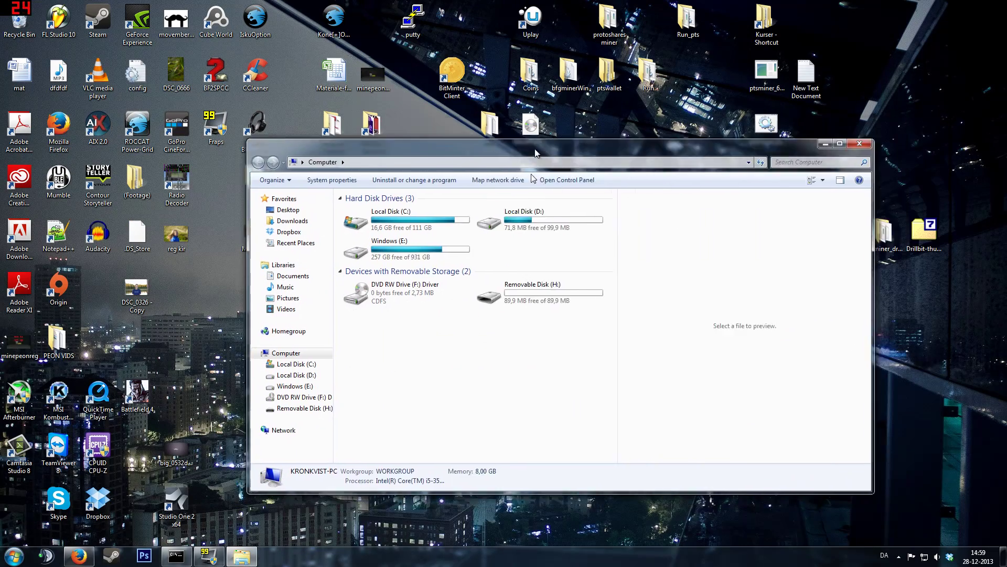
pyautogui.click(555, 301)
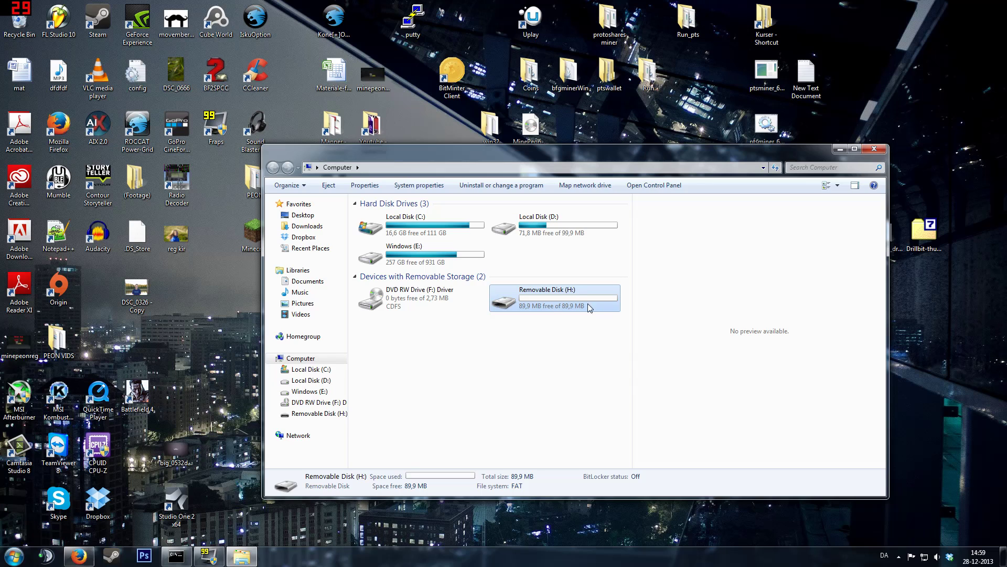
pyautogui.click(841, 150)
# - Look inside the SDFormatter v4 zip archive (setup.exe) in 7-Zip and close it
pyautogui.click(491, 289)
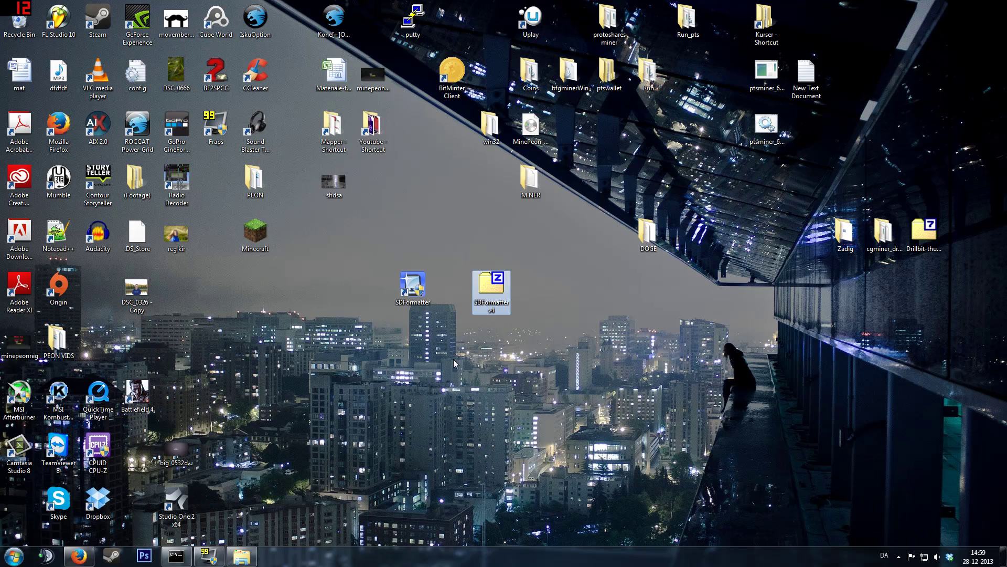
pyautogui.click(486, 245)
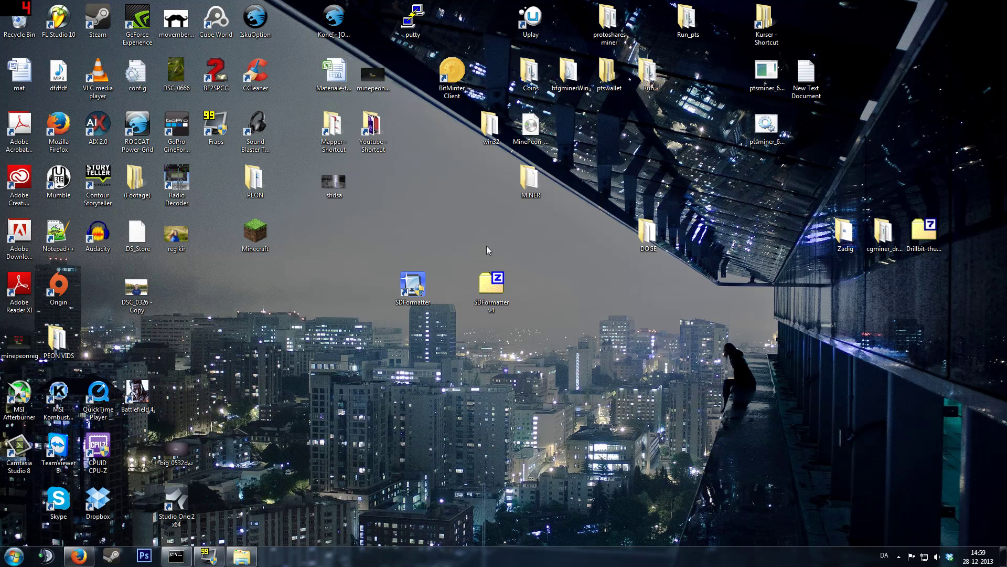
pyautogui.doubleClick(491, 299)
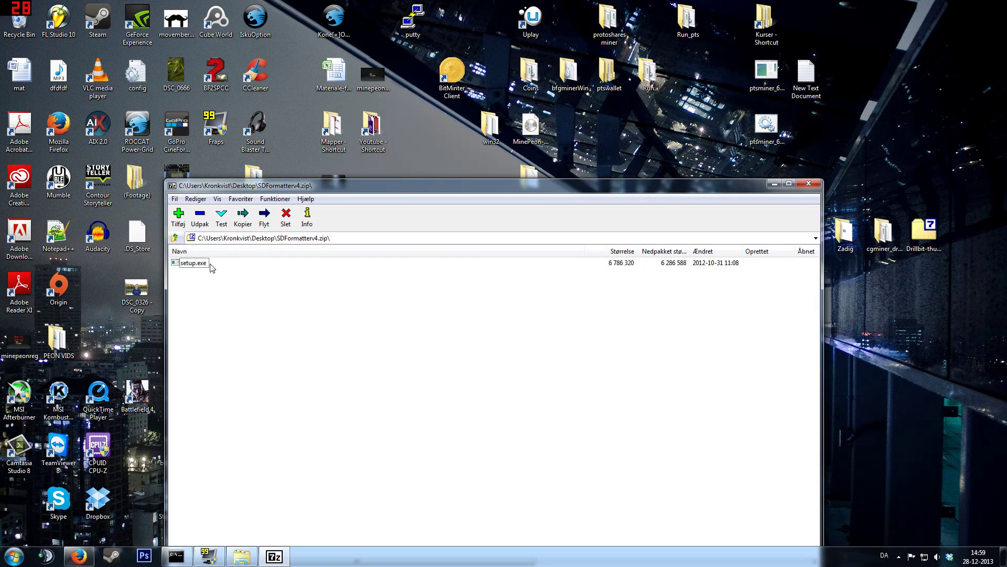
pyautogui.click(808, 186)
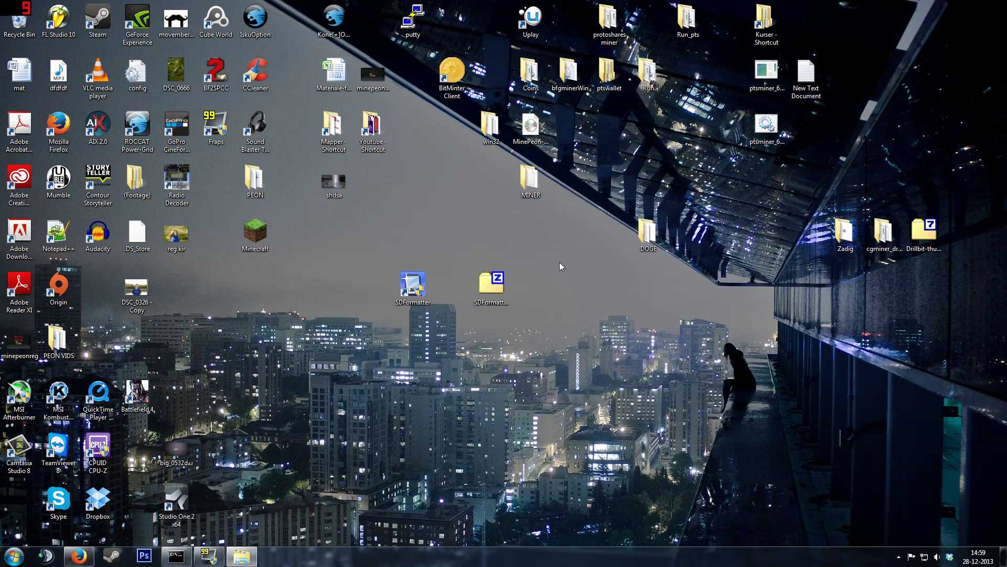
# - Launch SDFormatter from the desktop and target drive H: for formatting
pyautogui.click(418, 287)
pyautogui.doubleClick(417, 287)
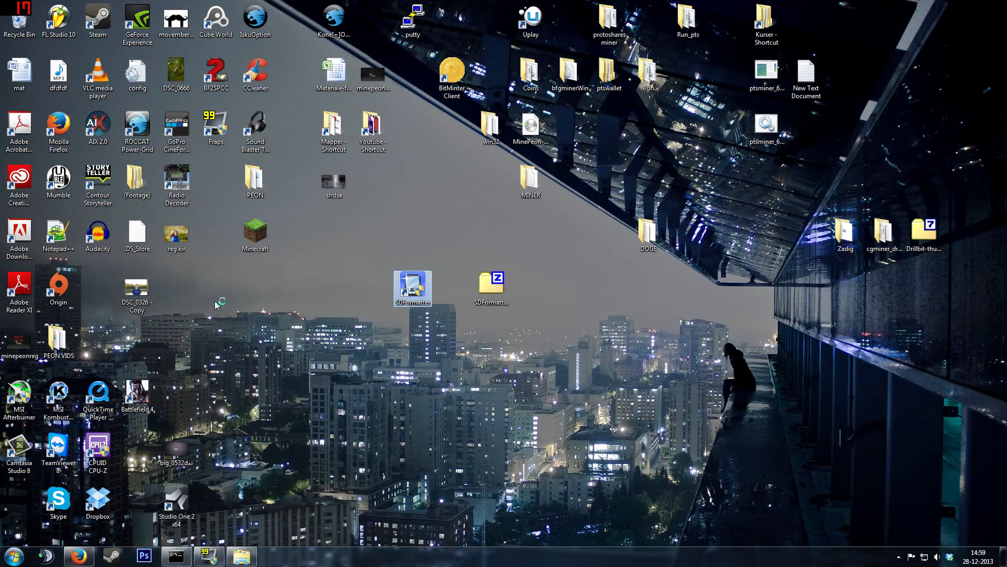
pyautogui.click(461, 271)
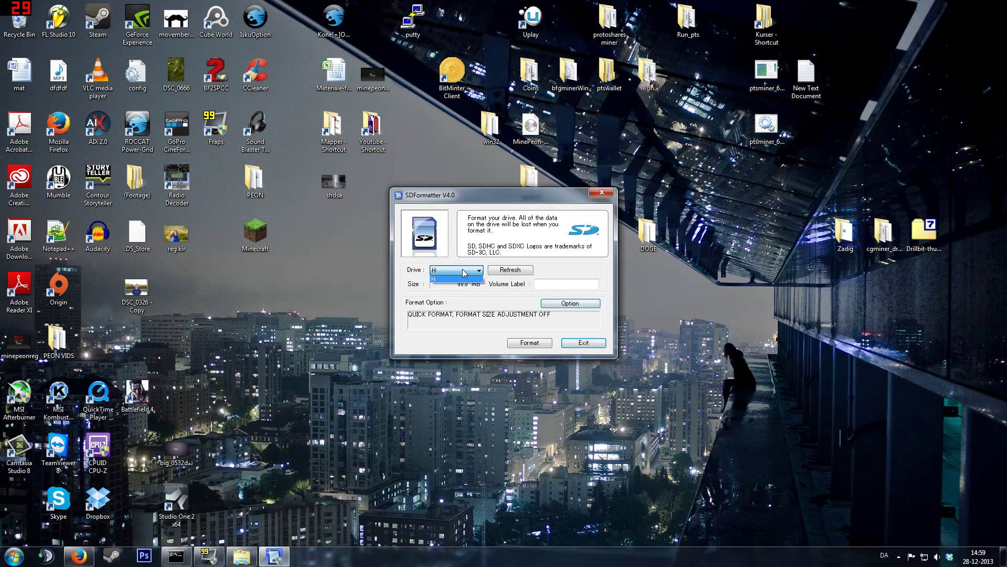
pyautogui.click(571, 303)
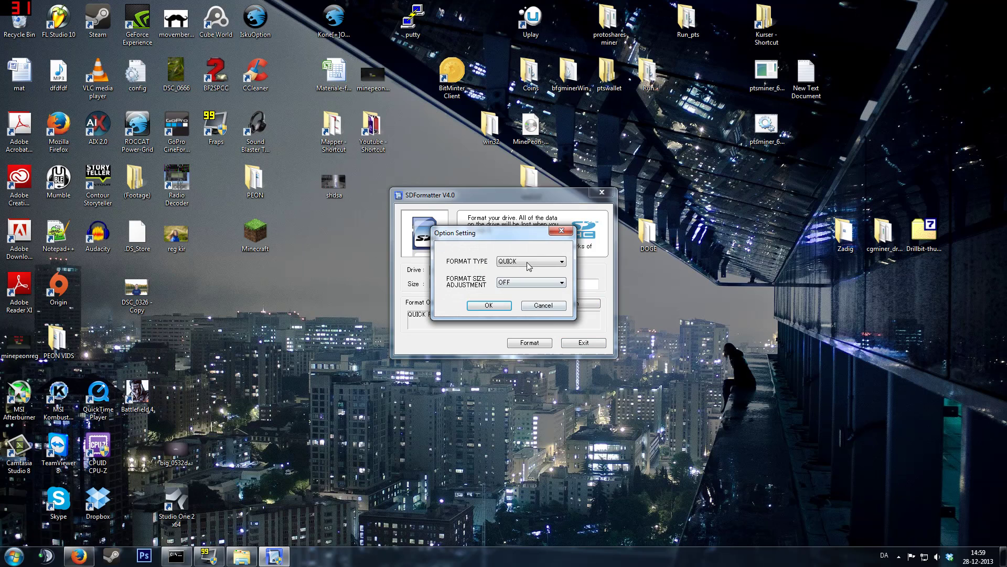
# - Set format type to FULL (Erase) and format size adjustment ON, and confirm the options
pyautogui.click(560, 262)
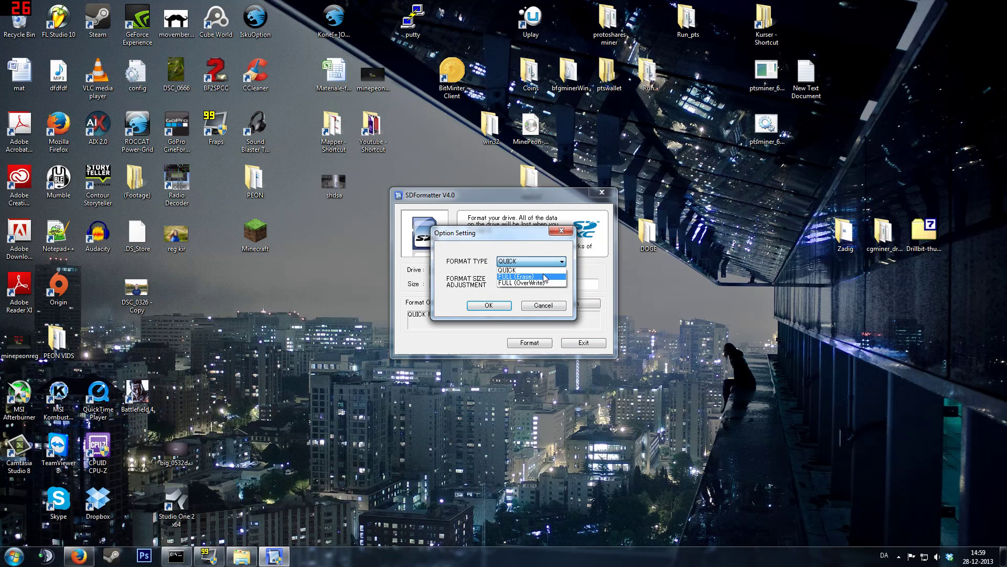
pyautogui.click(545, 277)
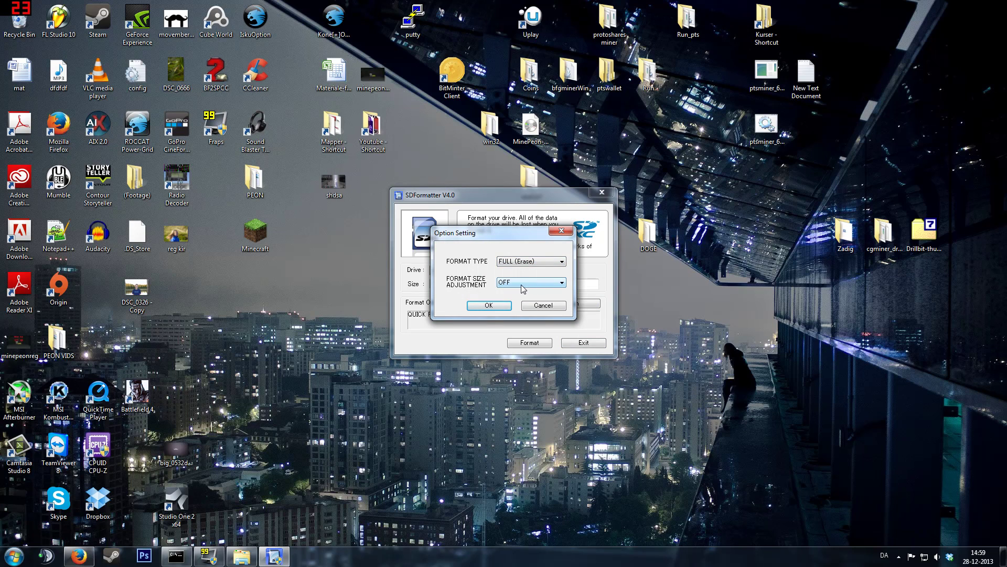
pyautogui.click(522, 283)
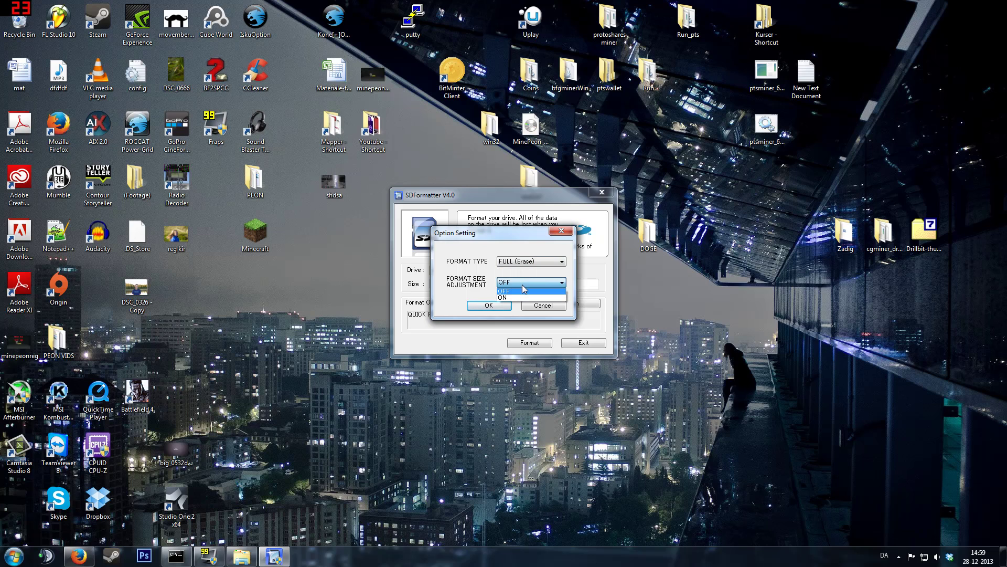
pyautogui.click(523, 300)
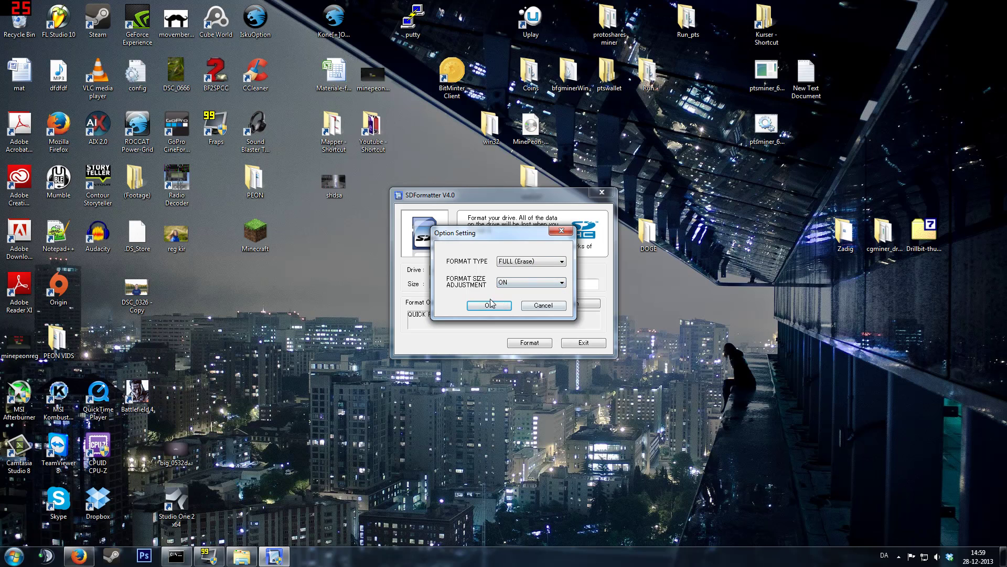
pyautogui.click(488, 306)
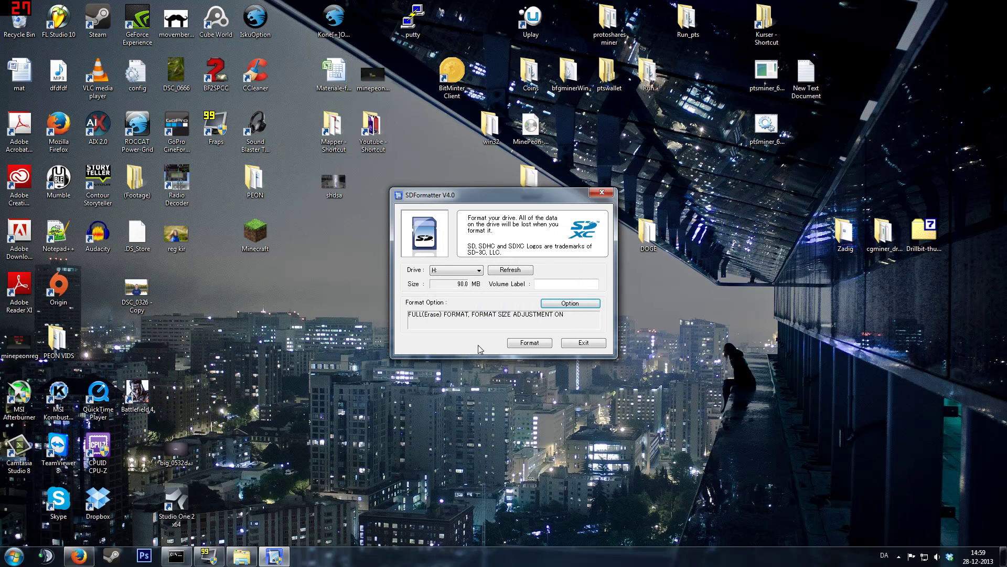
# - Format drive H:, confirming the erase warning, ending with a 29.8 GB FAT32 report
pyautogui.click(529, 342)
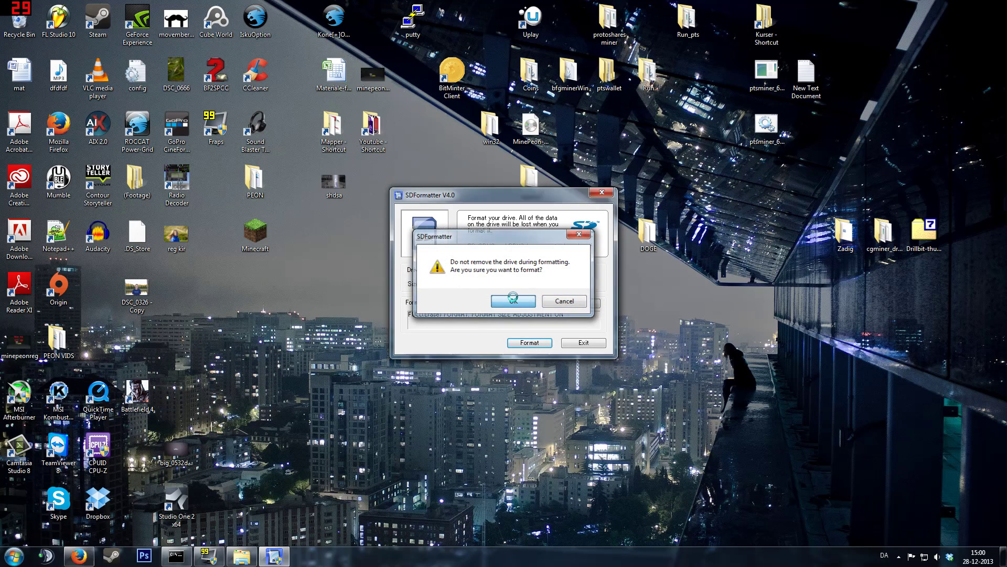
pyautogui.click(514, 302)
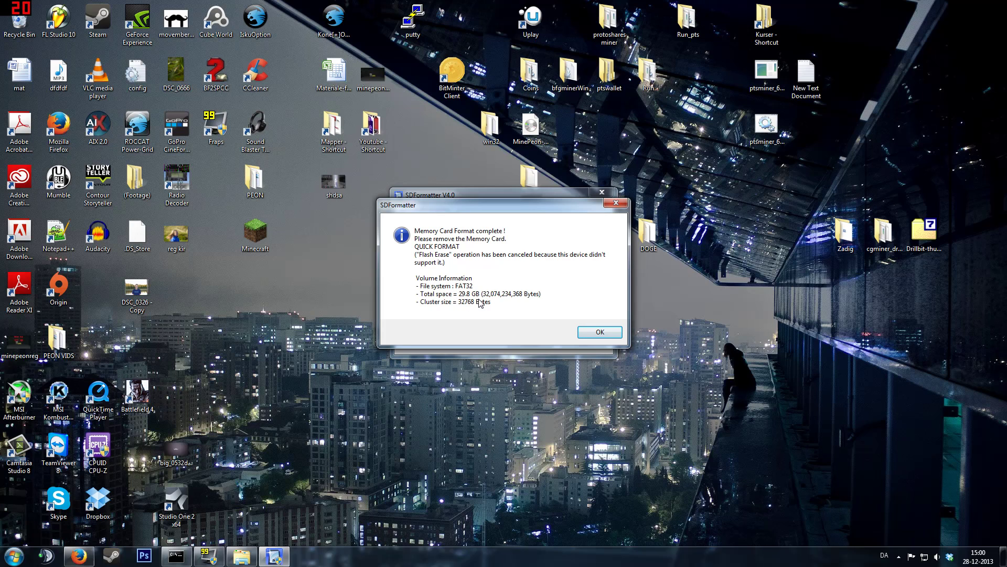
# - Exit SDFormatter and restore the Computer window showing Removable Disk H: with 29.8 GB free of 29.8 GB
pyautogui.click(601, 336)
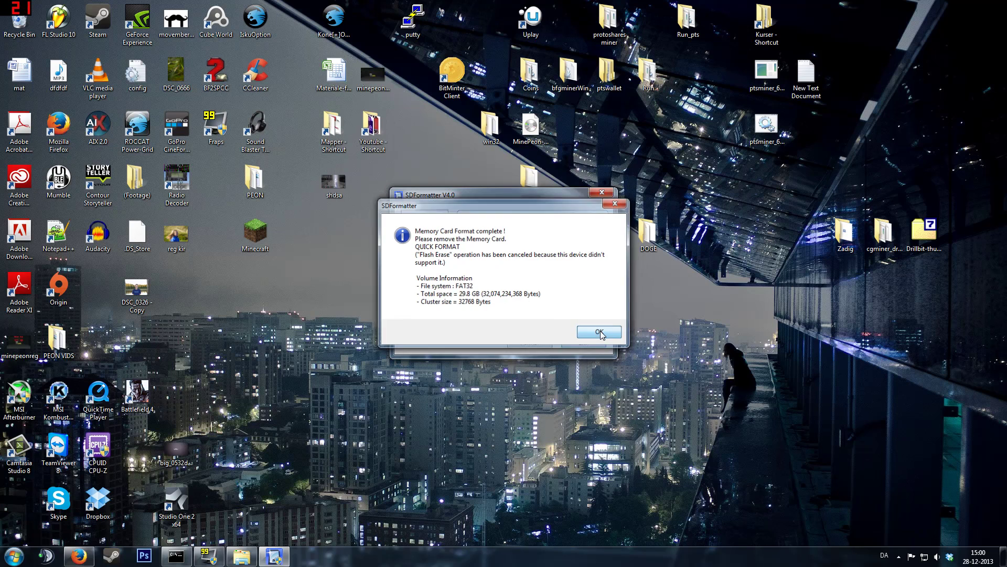
pyautogui.click(600, 193)
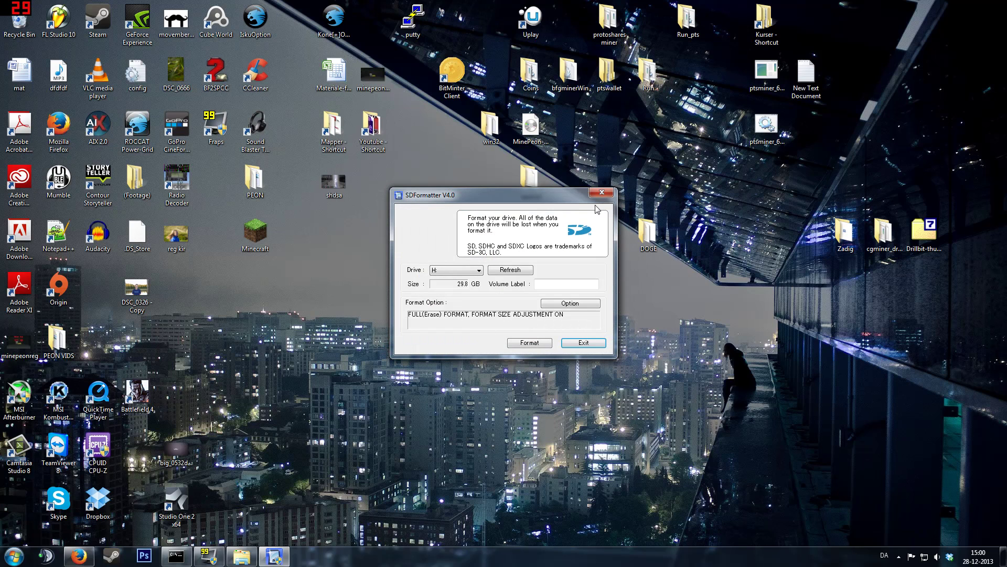
pyautogui.click(241, 556)
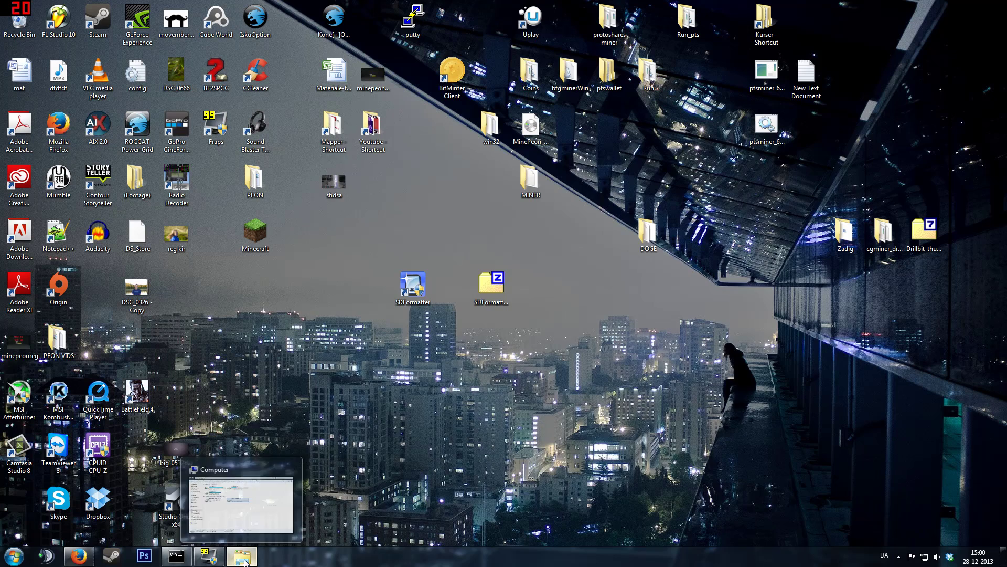
pyautogui.click(543, 322)
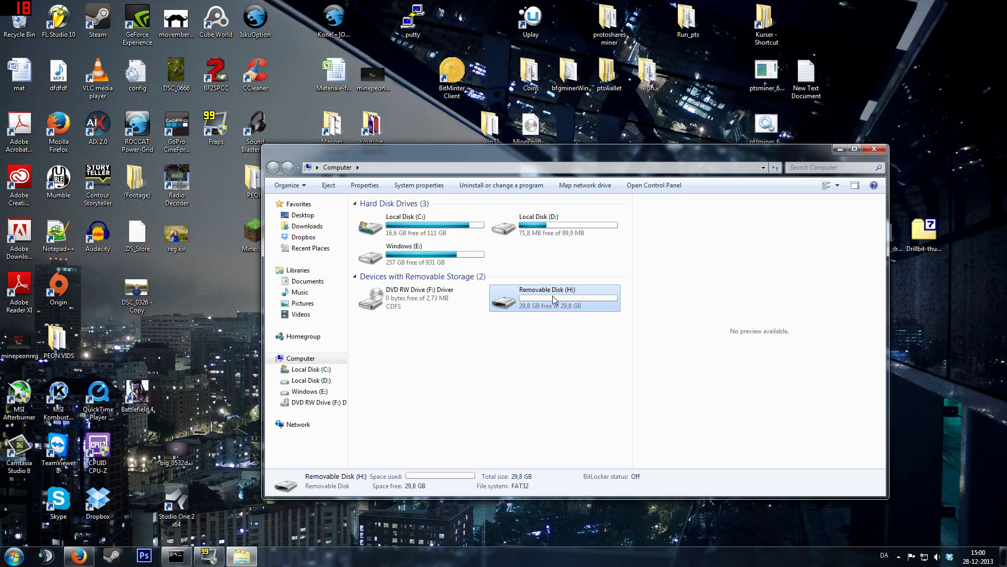
pyautogui.moveTo(516, 150); pyautogui.dragTo(447, 153)
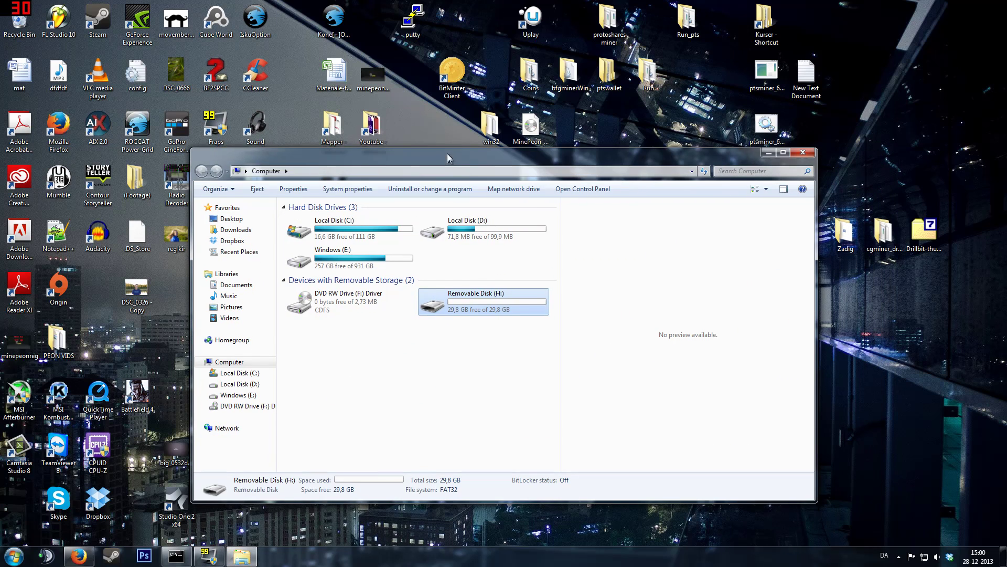